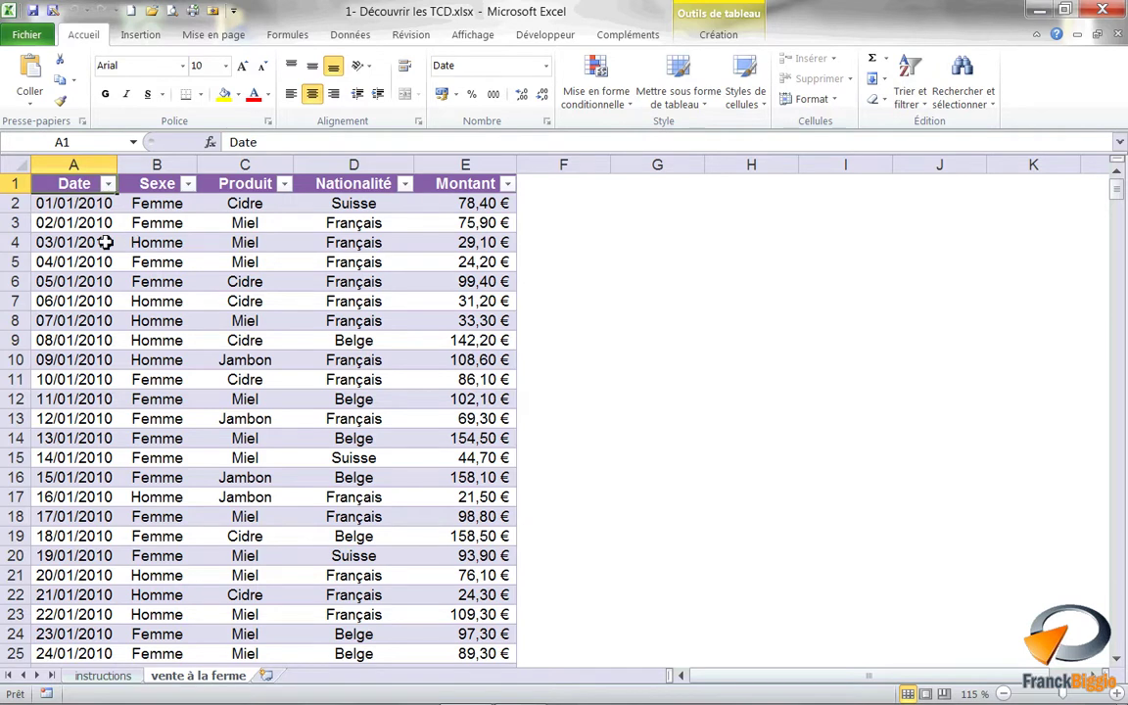
Step: Insert a pivot table from Liste_des_ventes on a new worksheet, Feuil1
click(147, 37)
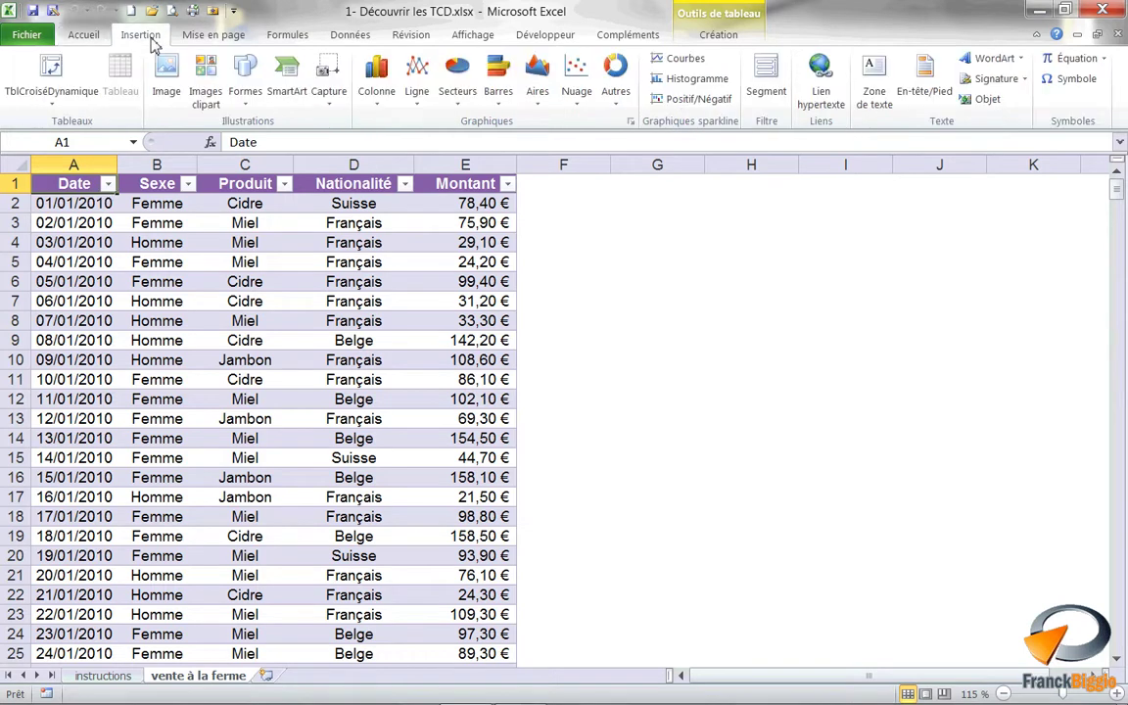
click(54, 71)
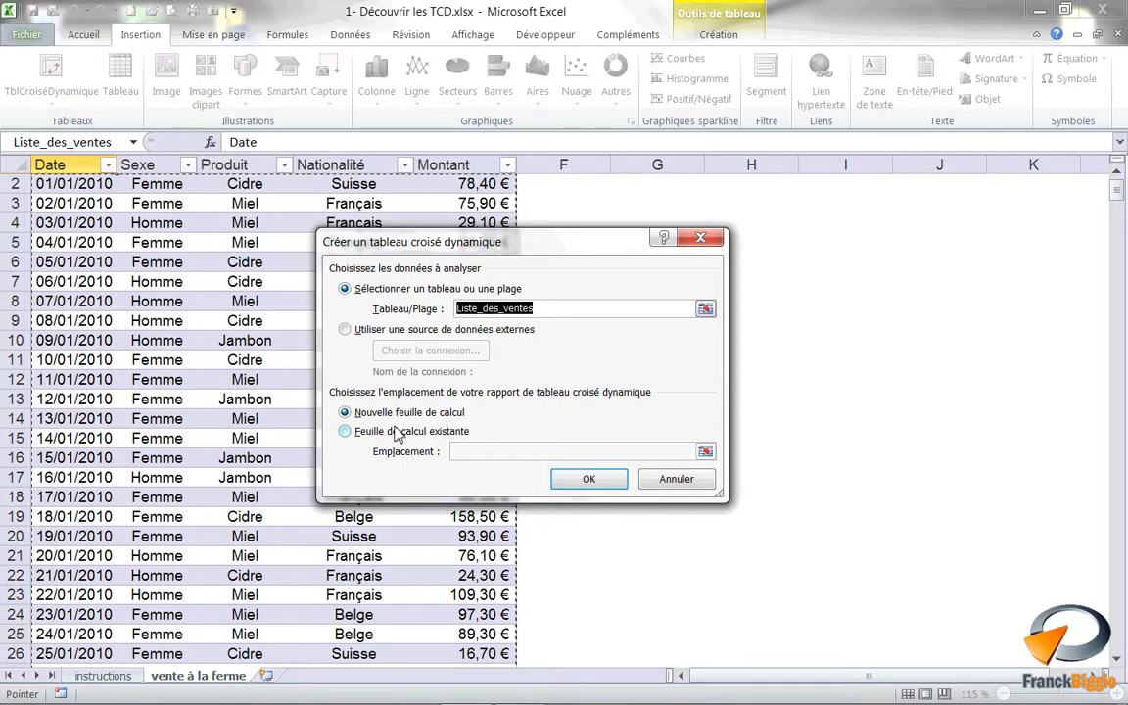
click(582, 485)
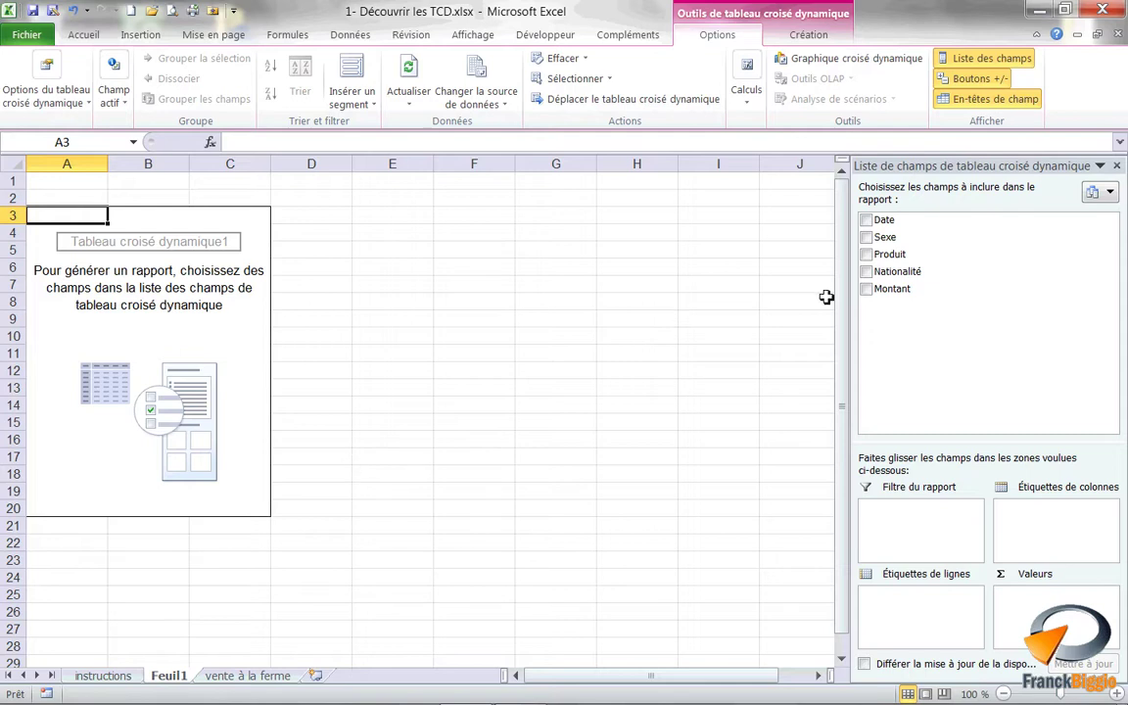
Step: Put Montant in Valeurs, Nationalité in row labels and Produit in column labels
drag(883, 292, 1043, 623)
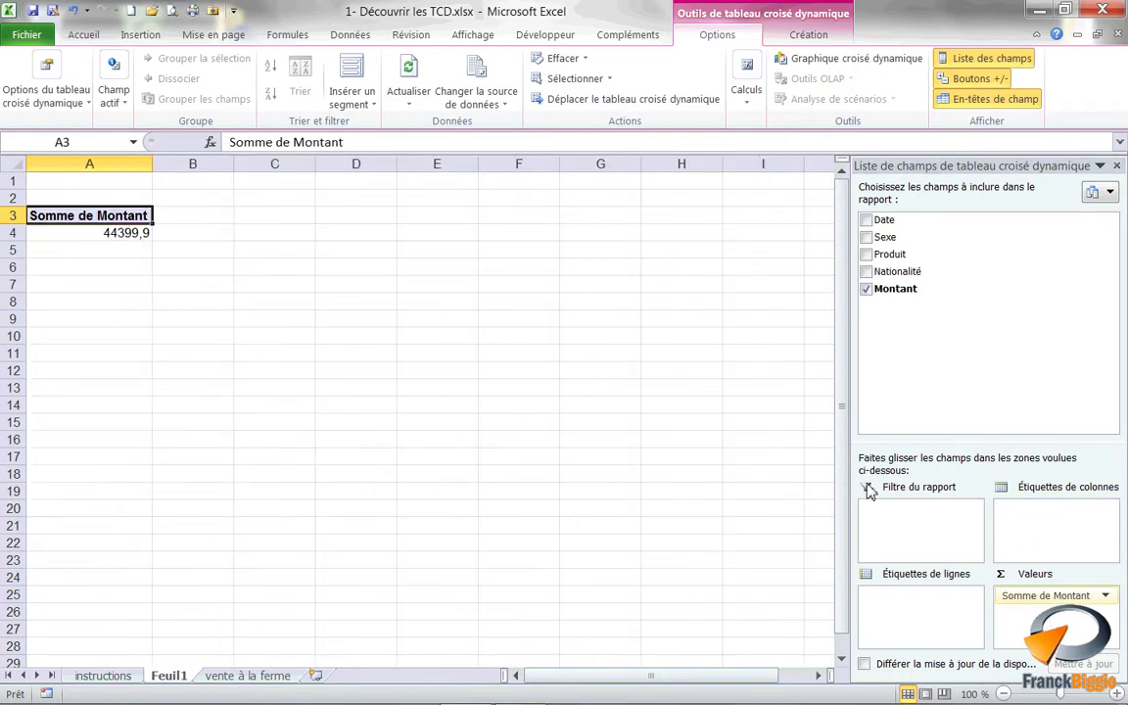
drag(910, 272, 922, 607)
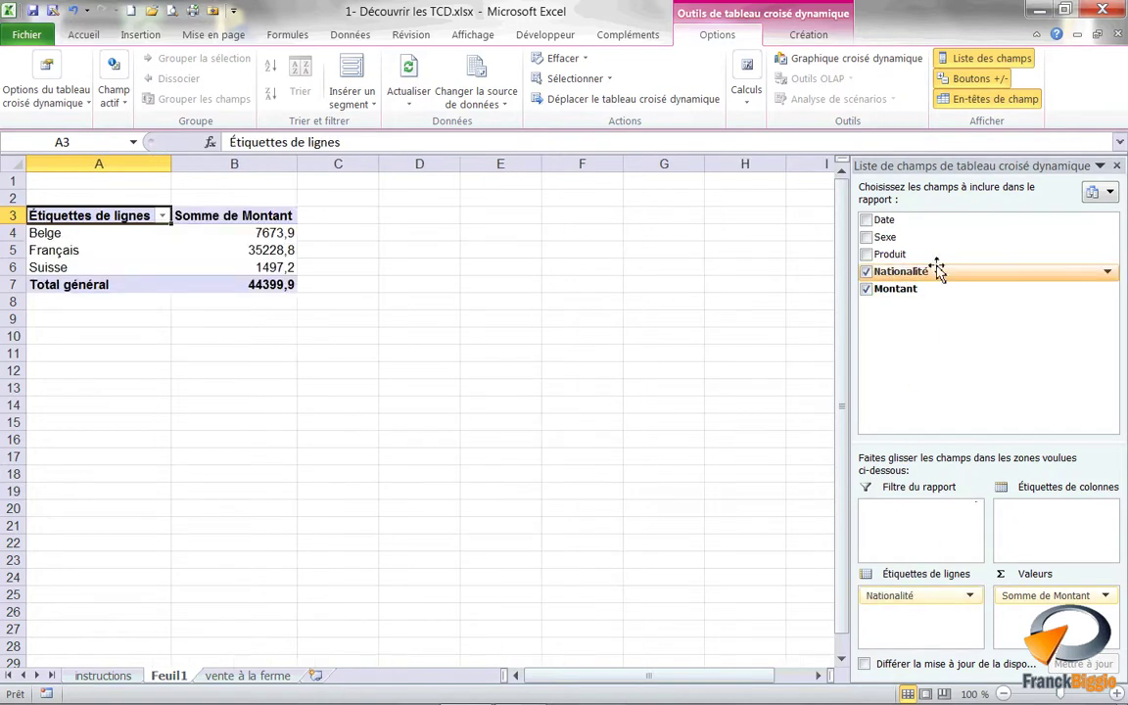
drag(926, 257, 1028, 514)
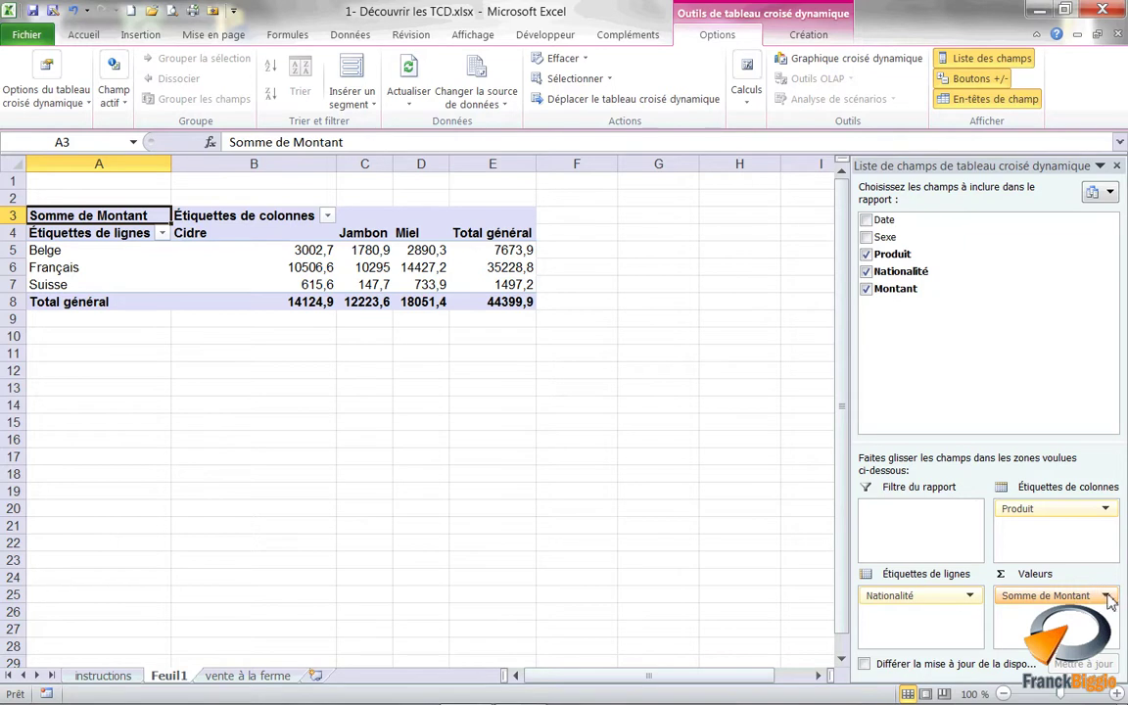
click(1106, 595)
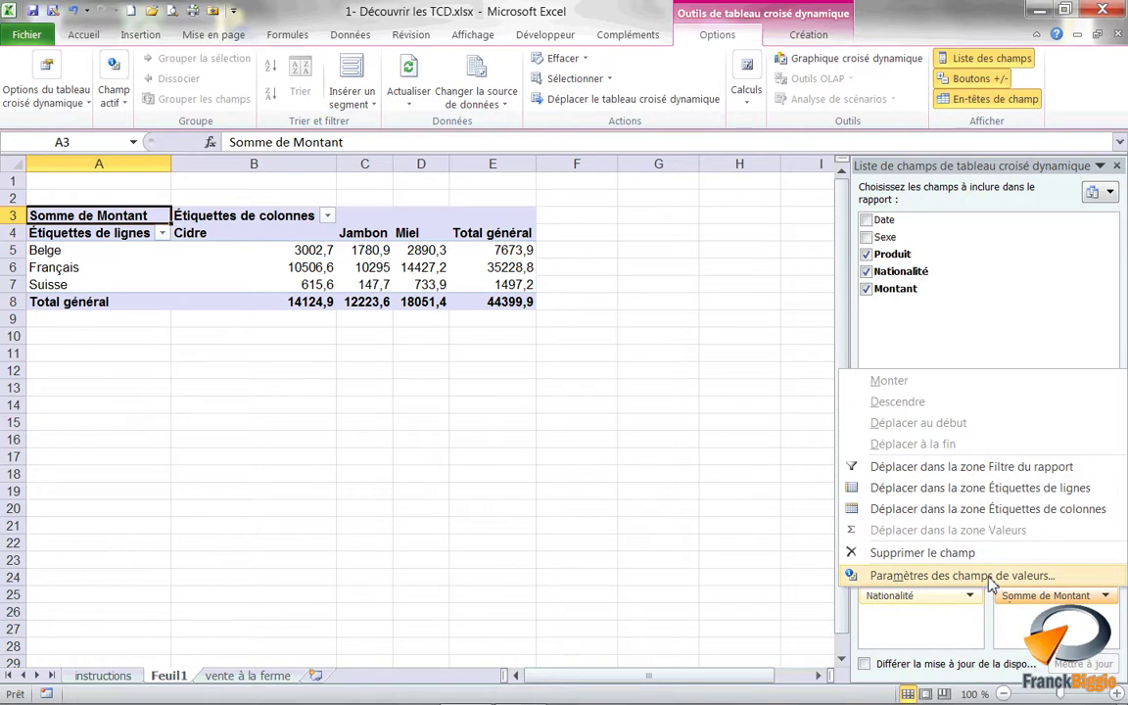
Step: Give the Somme de Montant values a Monétaire € number format with 2 decimals
click(991, 575)
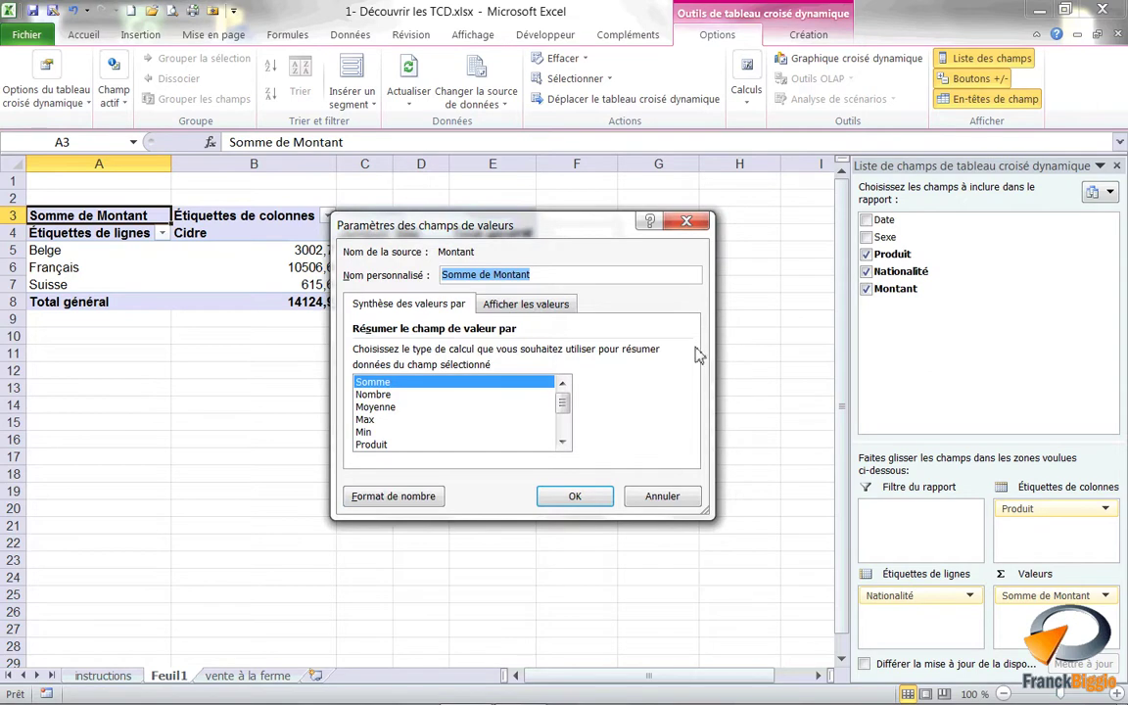
click(412, 502)
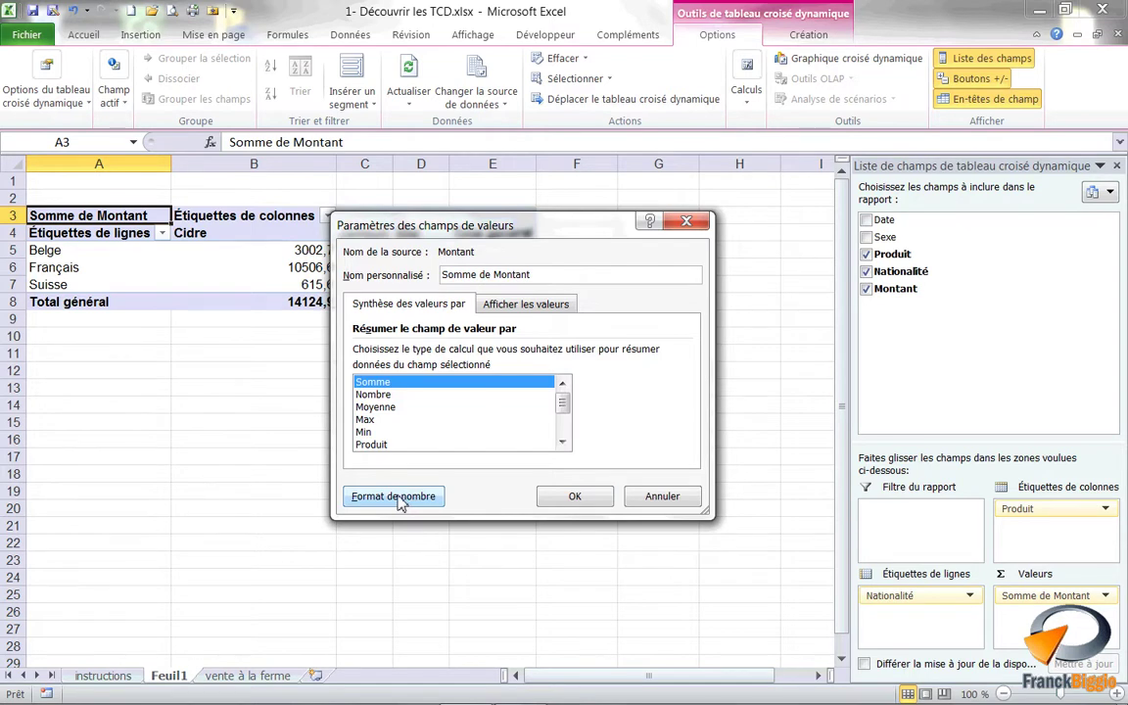
click(397, 497)
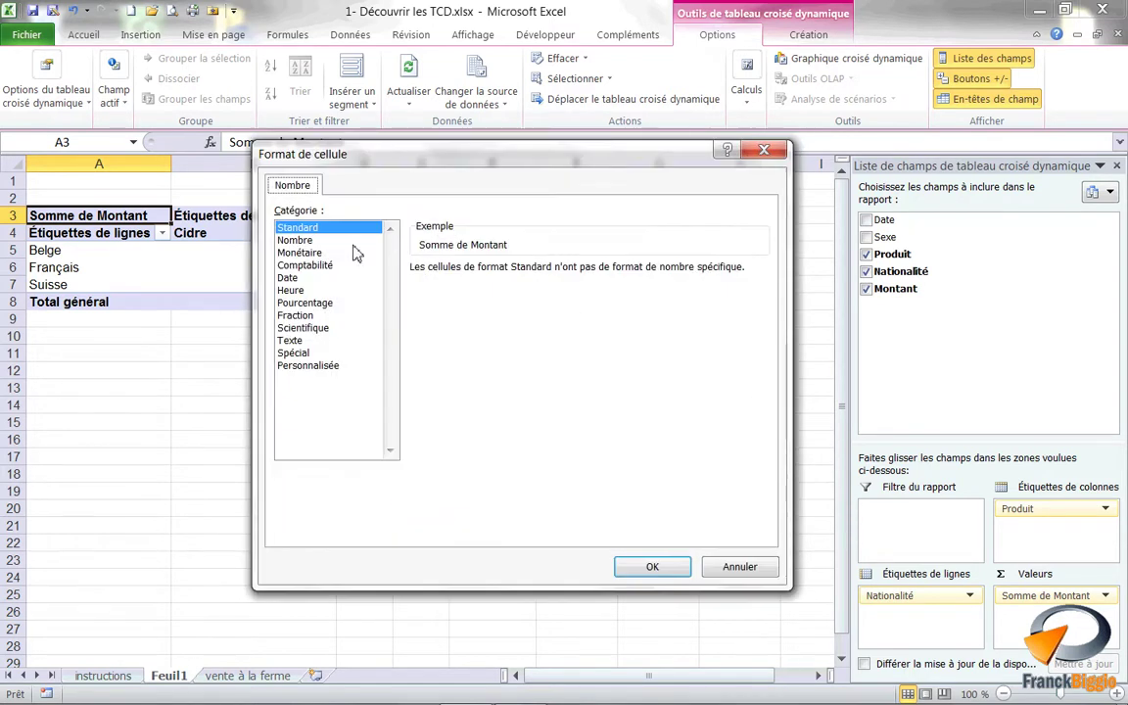
click(302, 252)
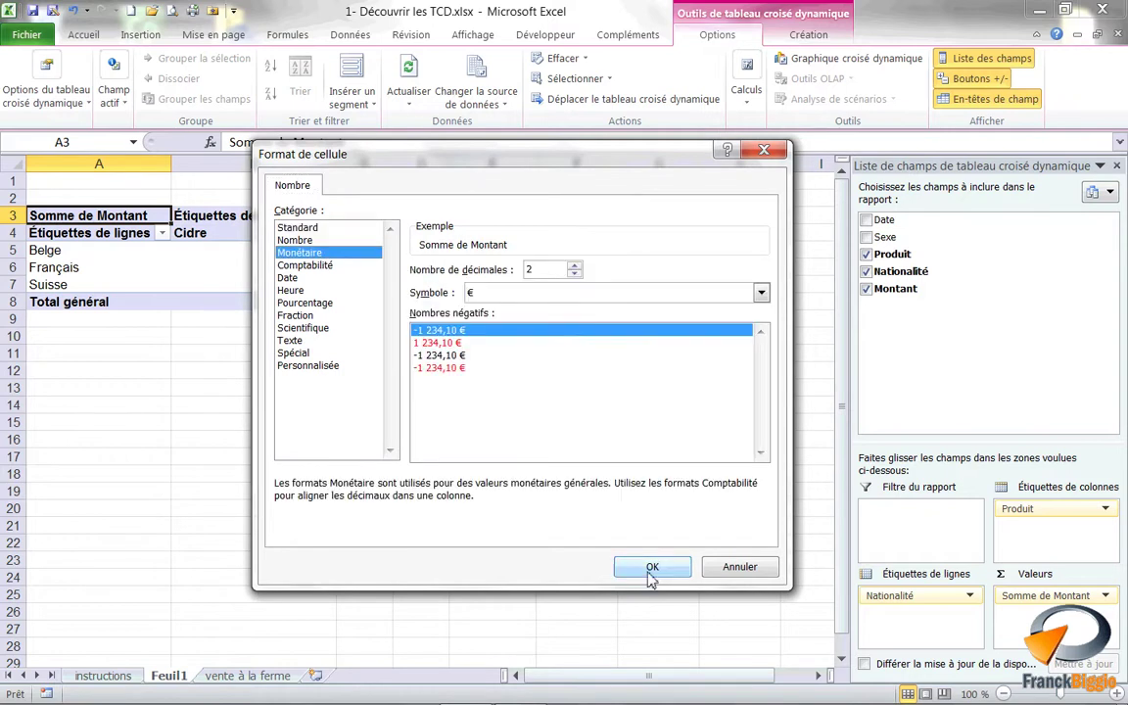
click(652, 567)
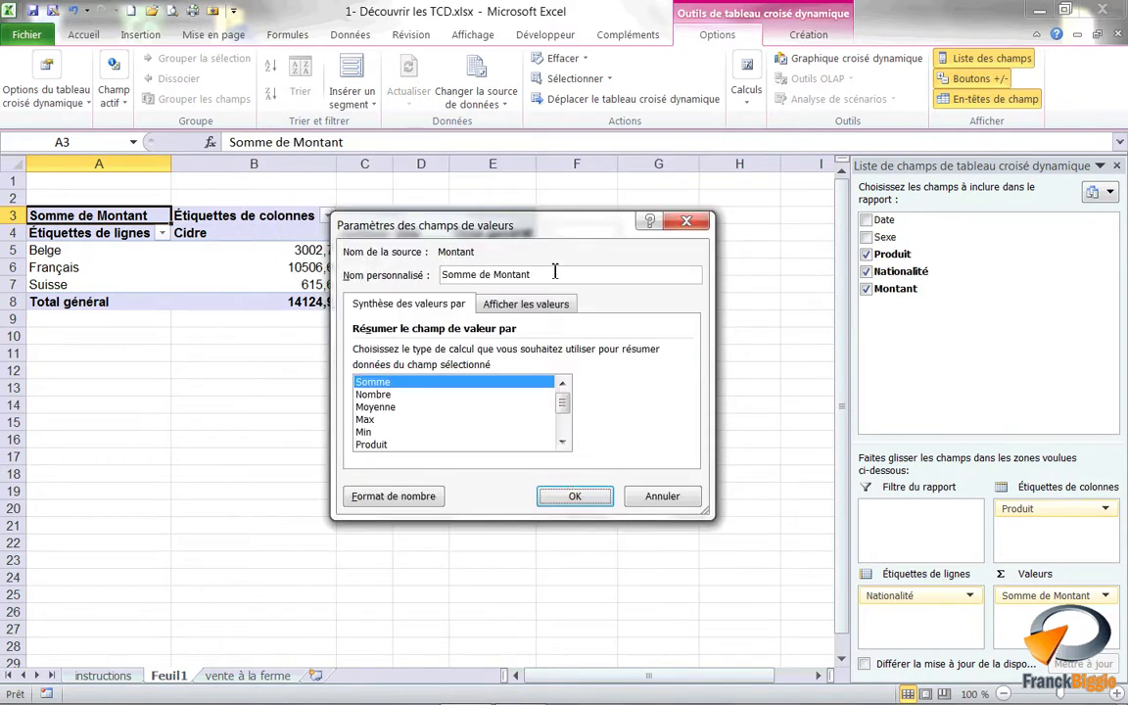
Step: Change the value field summary from Somme to Moyenne, giving an 80,73 € overall average
drag(536, 274, 388, 271)
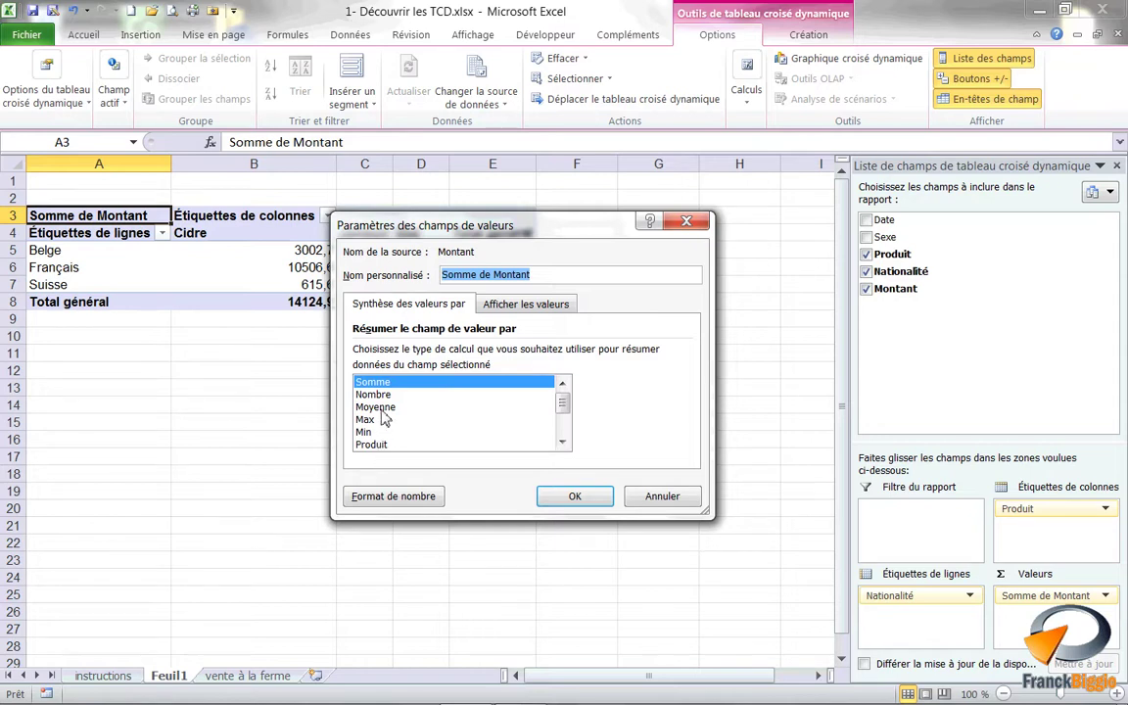
click(383, 410)
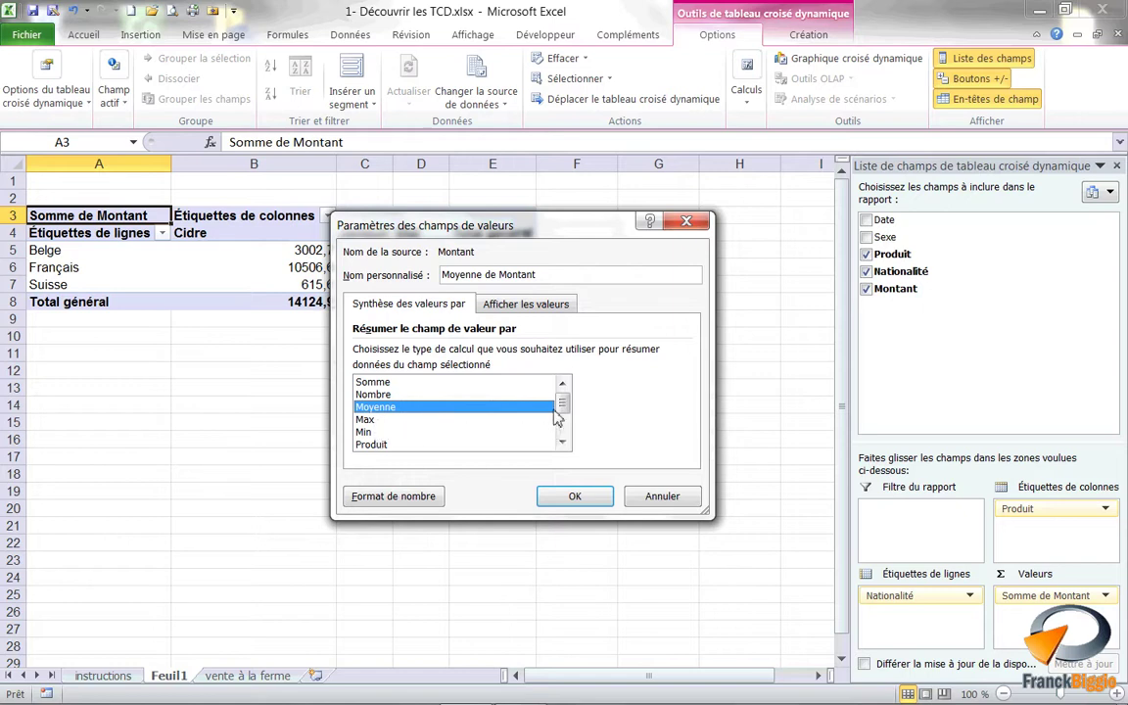
drag(563, 408, 566, 430)
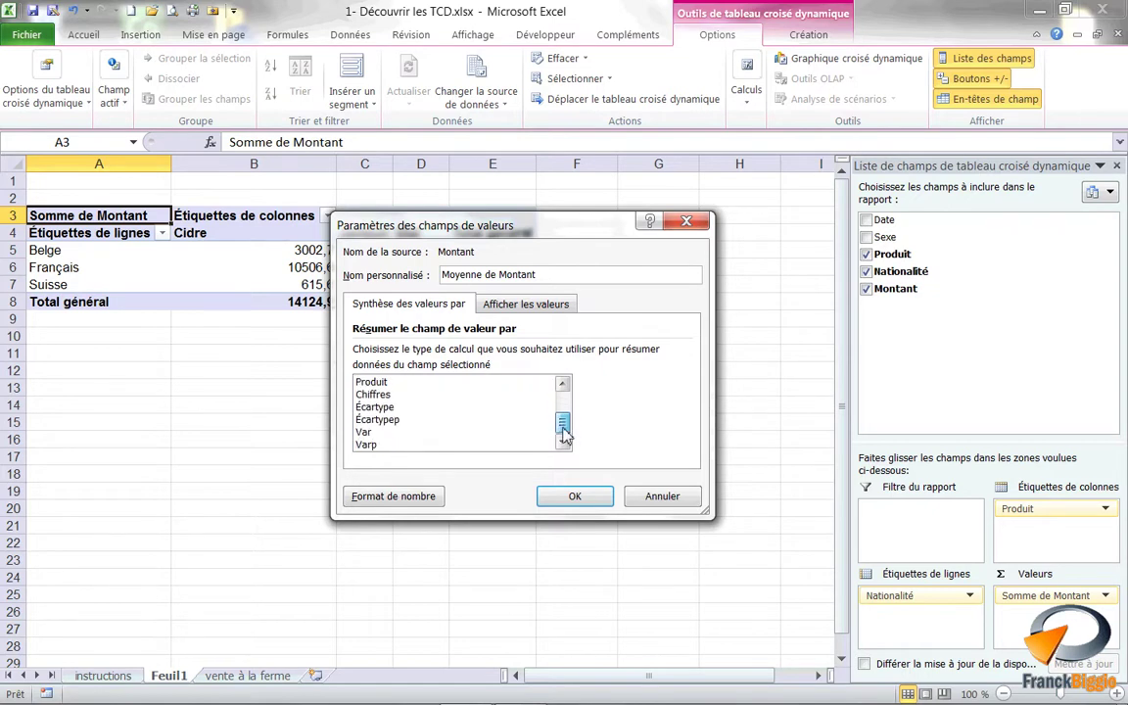
drag(564, 434, 564, 409)
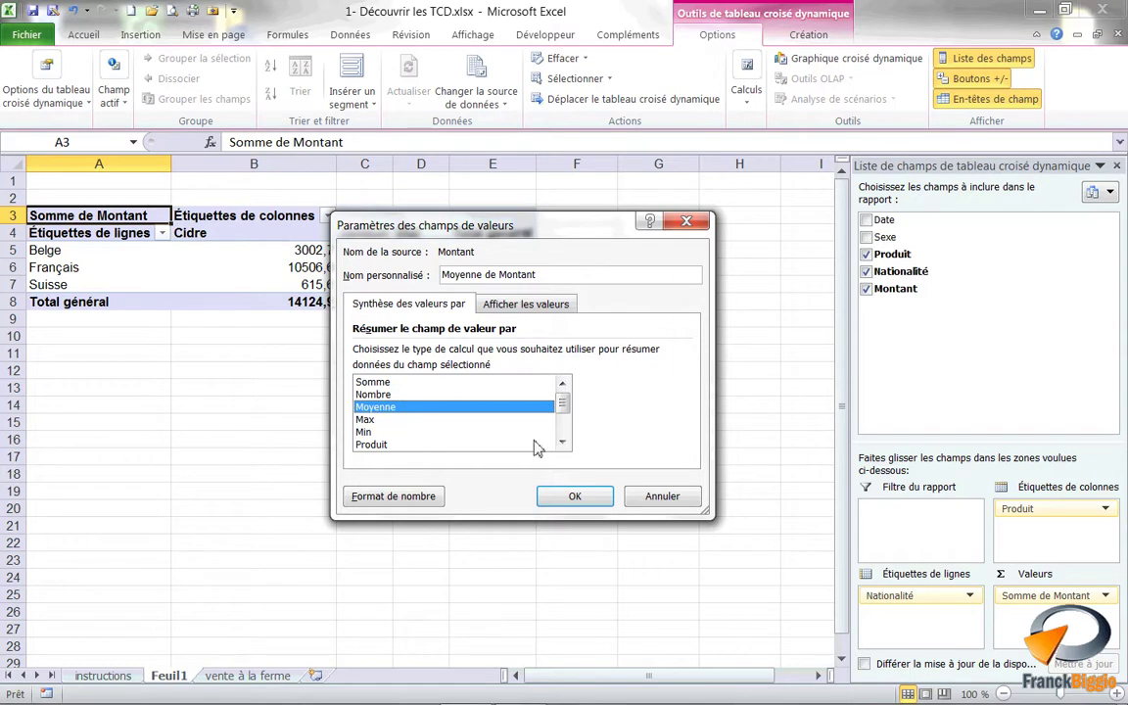
click(607, 497)
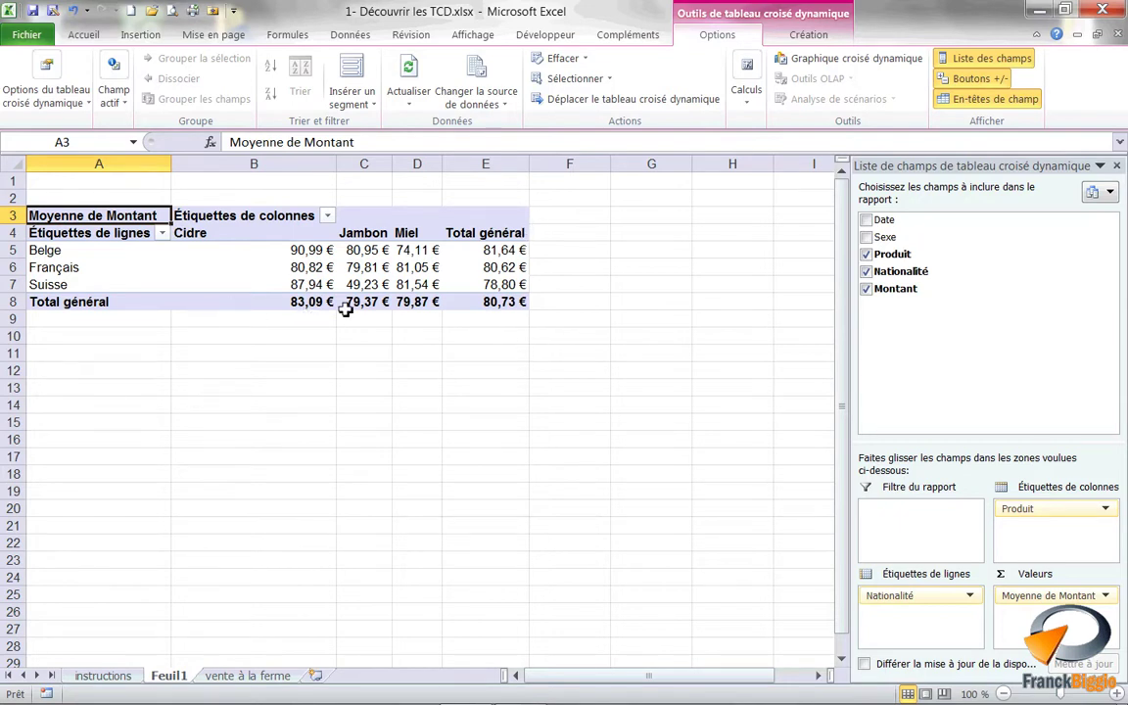
mouse_move(519, 311)
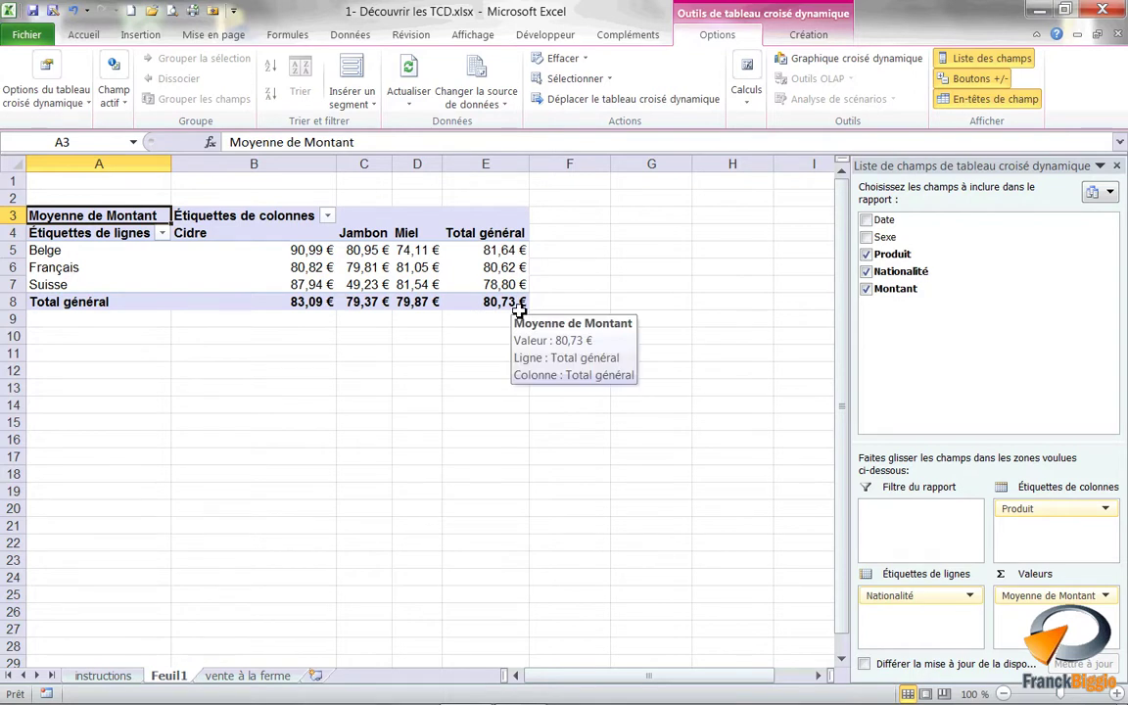
mouse_move(294, 307)
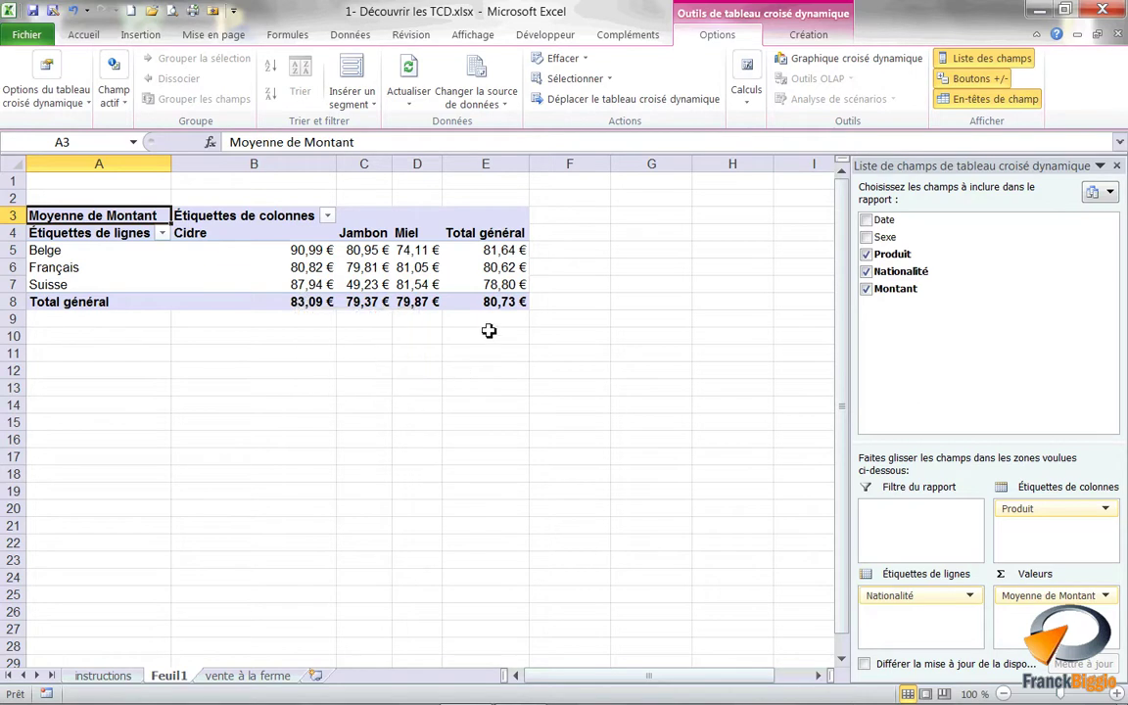
Step: Rename the values header in A3 from 'Moyenne de Montant' to 'Moyenne de s ventes'
mouse_move(501, 303)
click(328, 143)
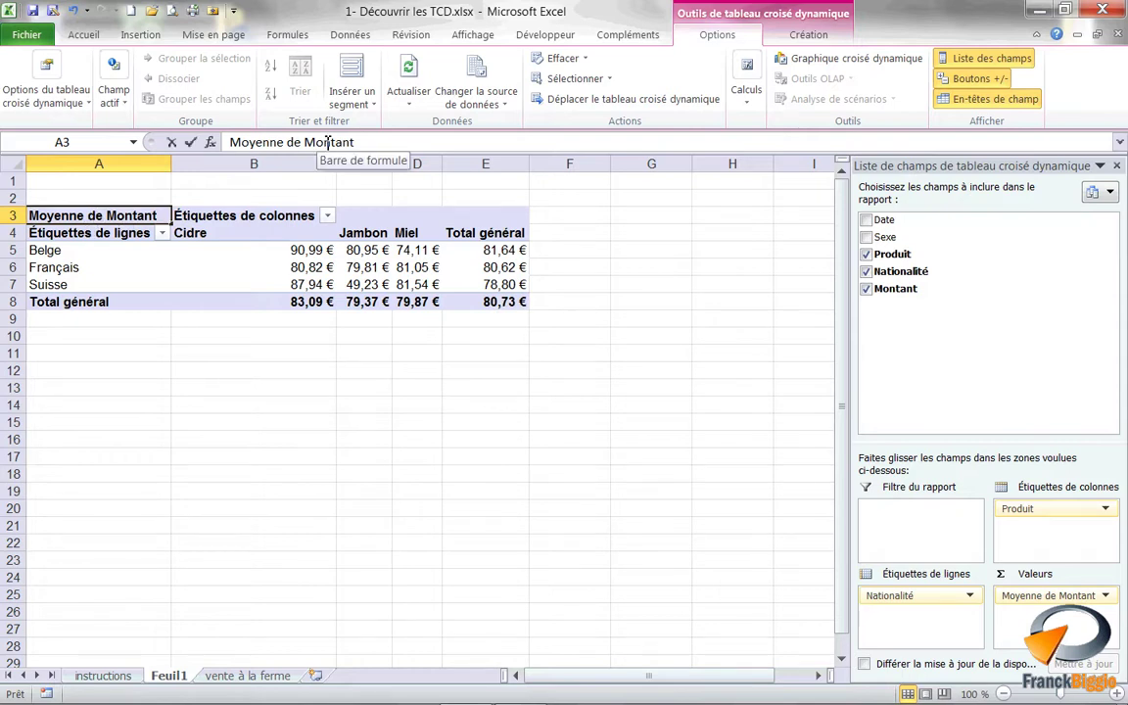
double_click(328, 142)
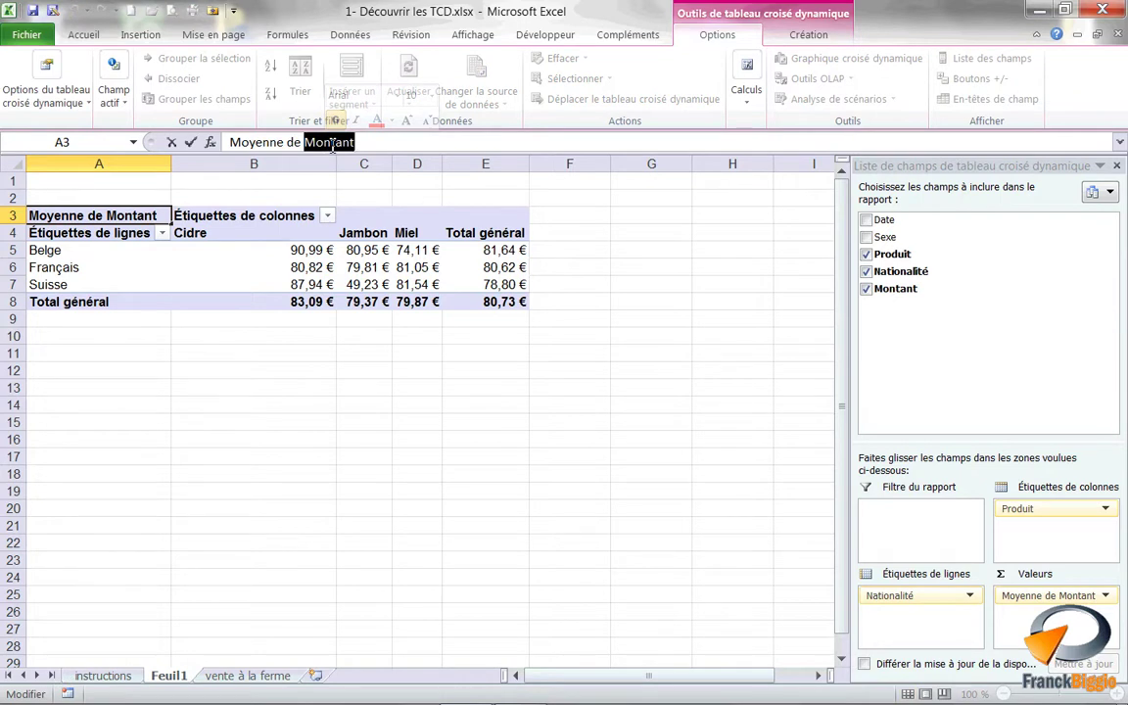
key(BackSpace)
text(s ventes)
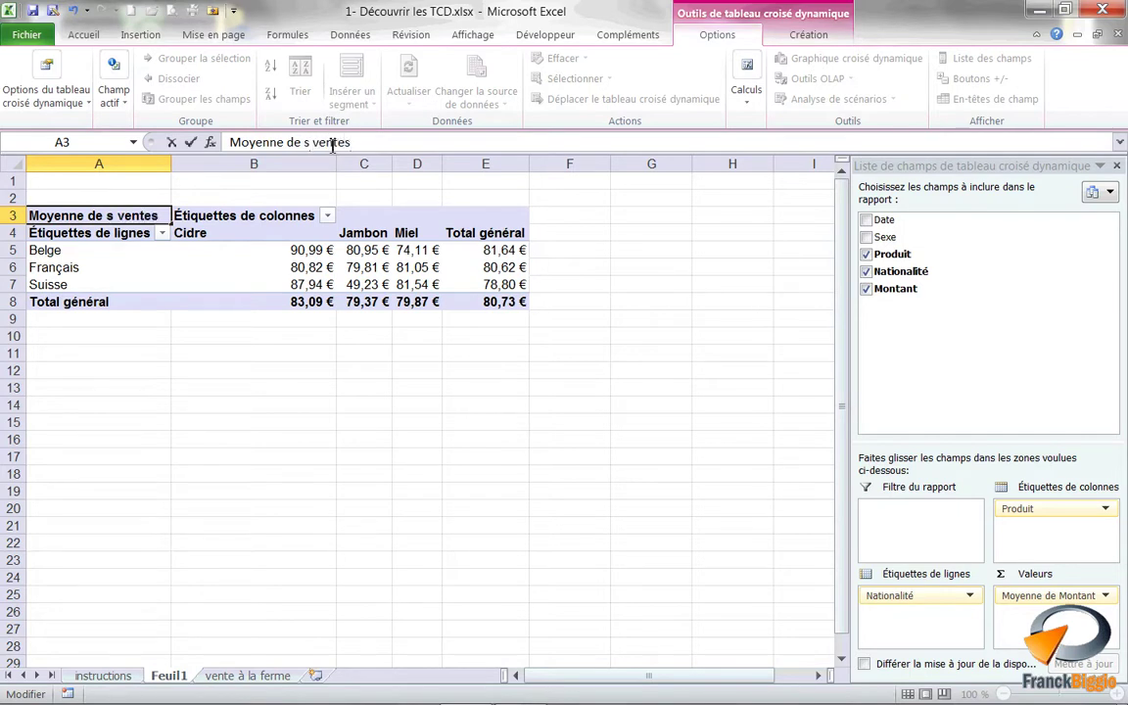
click(363, 267)
Step: Turn off Liste des champs and En-têtes de champ for the pivot table
mouse_move(462, 275)
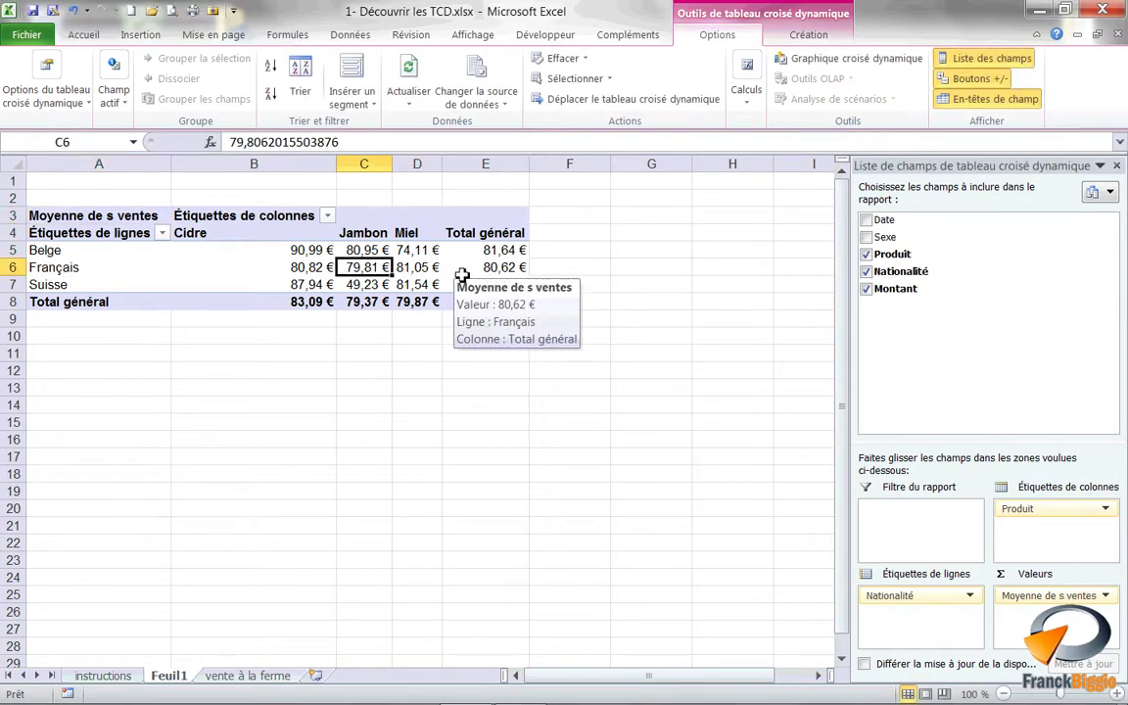
click(979, 59)
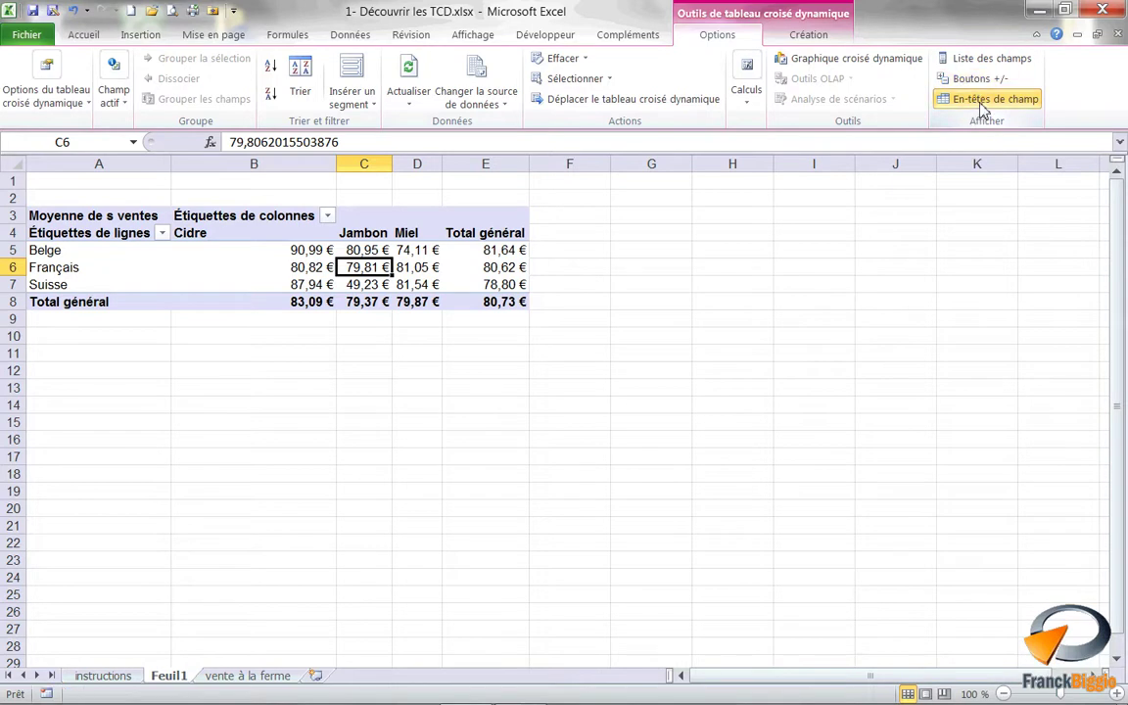
click(982, 101)
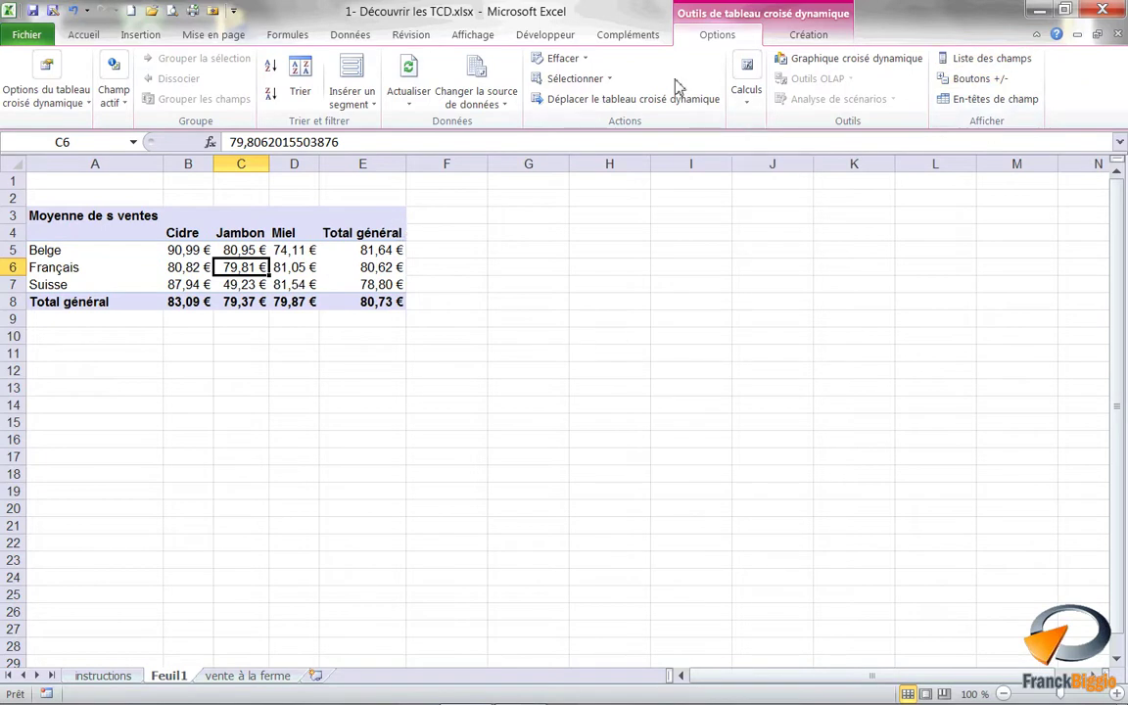
Step: Apply a purple medium style from the pivot table styles gallery
click(776, 39)
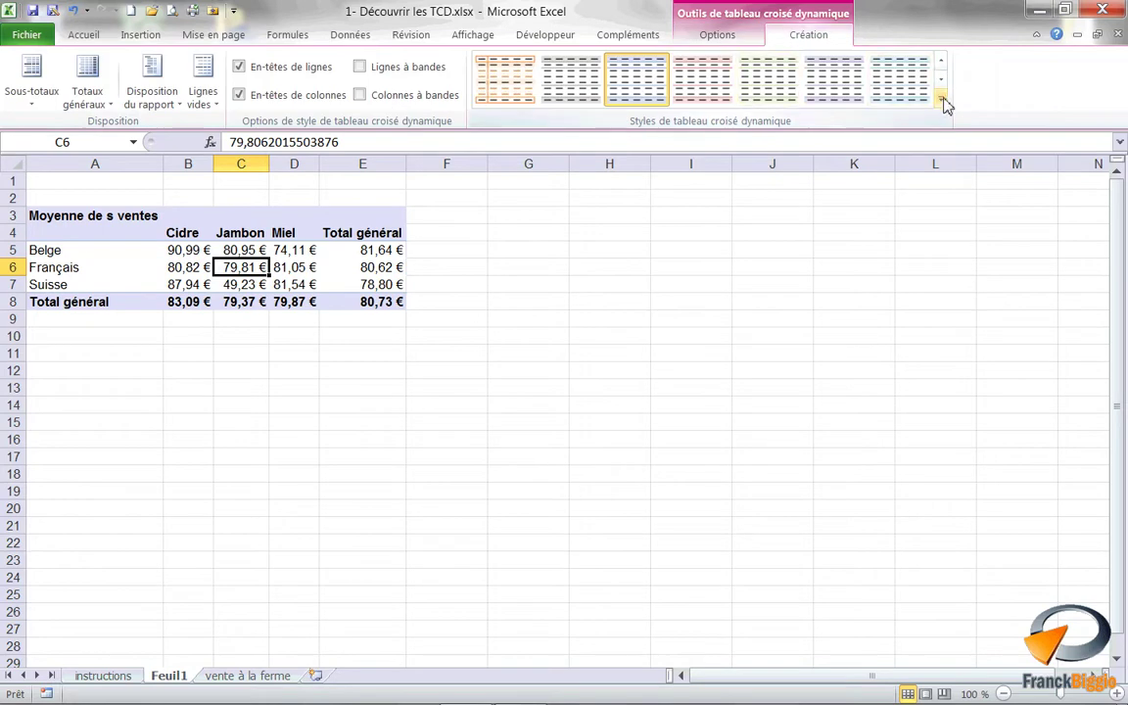
click(940, 98)
click(771, 387)
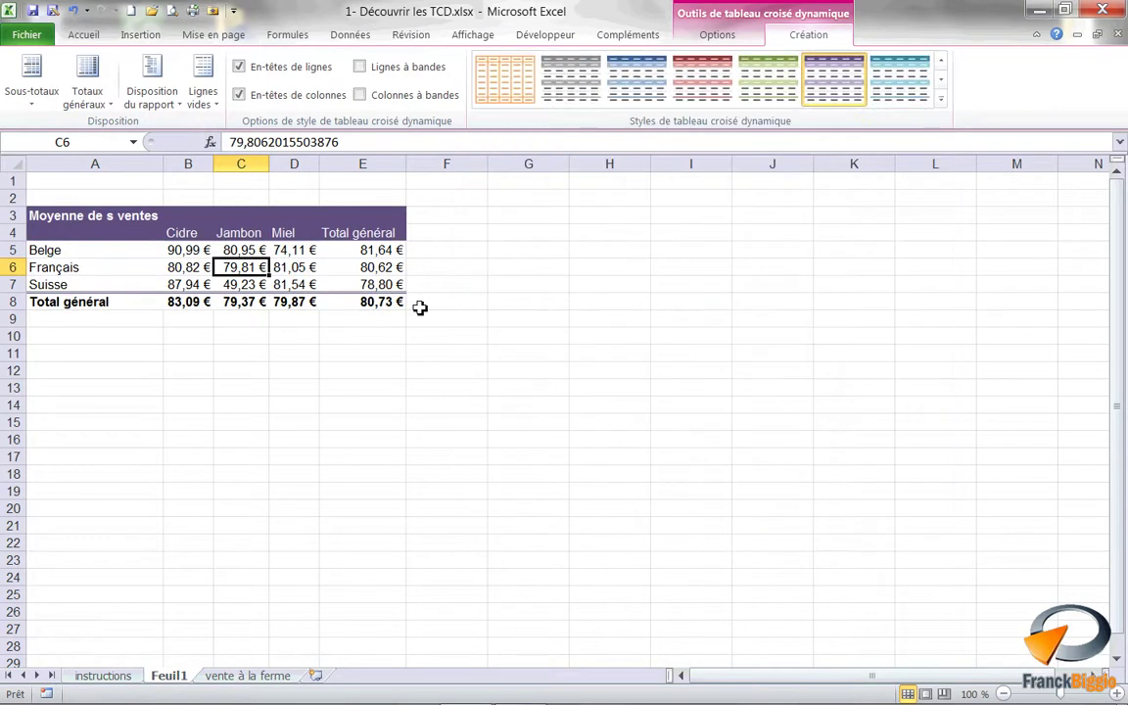